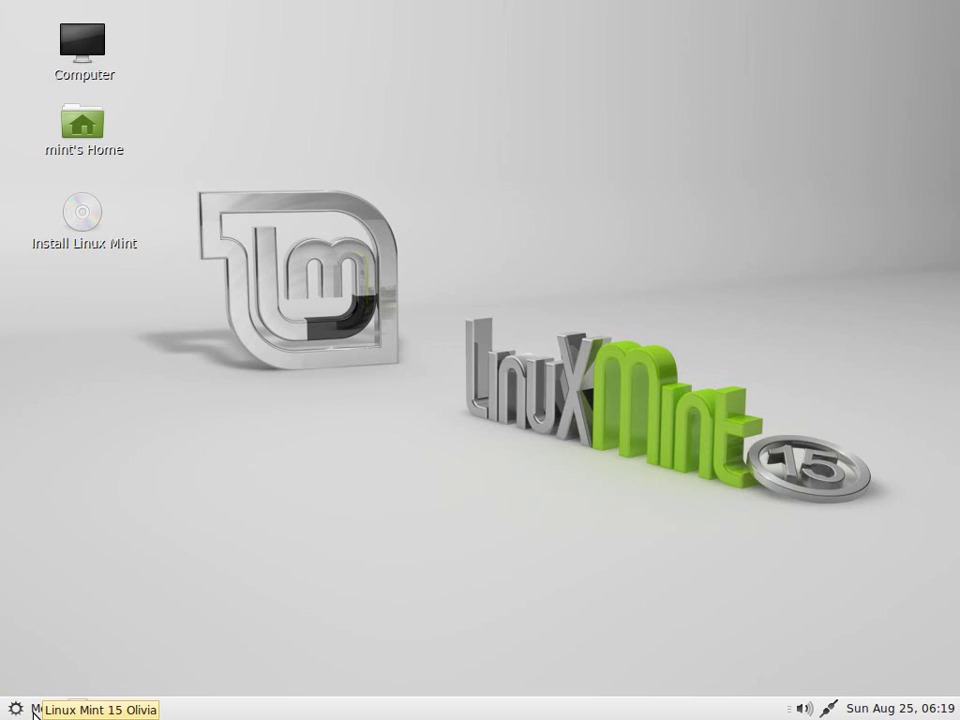
left_click(34, 710)
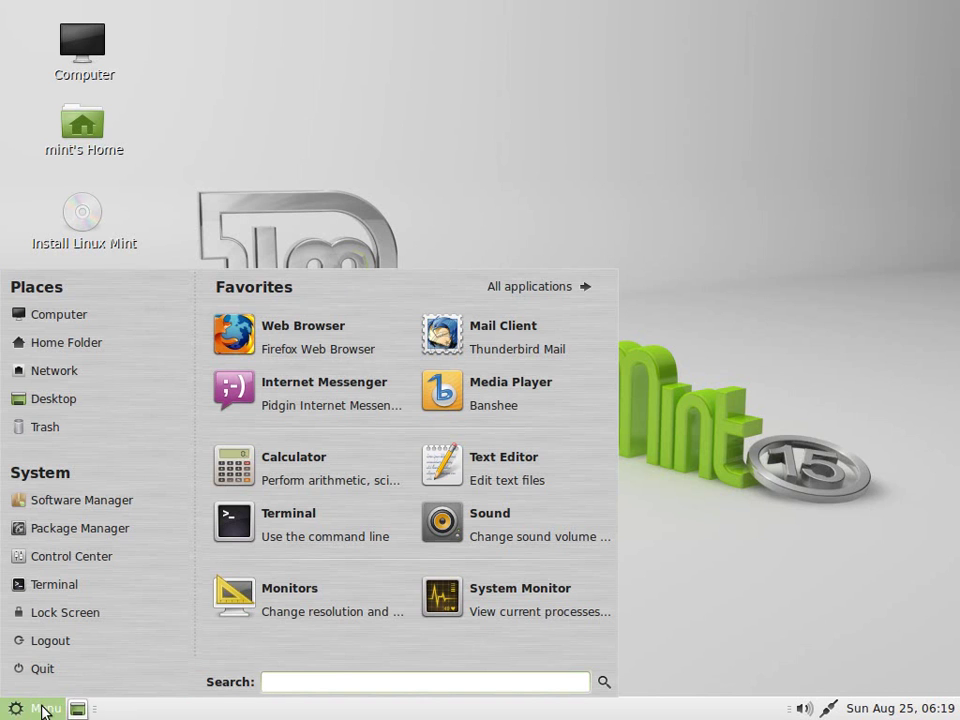
left_click(806, 559)
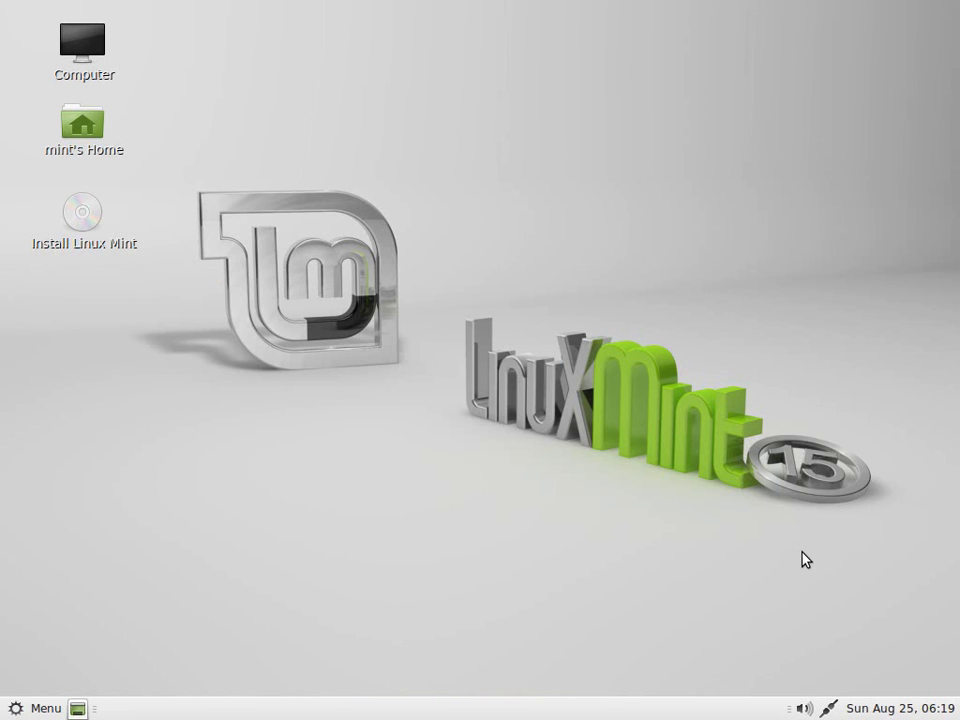
Step: Launch the Linux Mint installer, keep English as the language, and start the installation with the erase-disk option
double_click(91, 228)
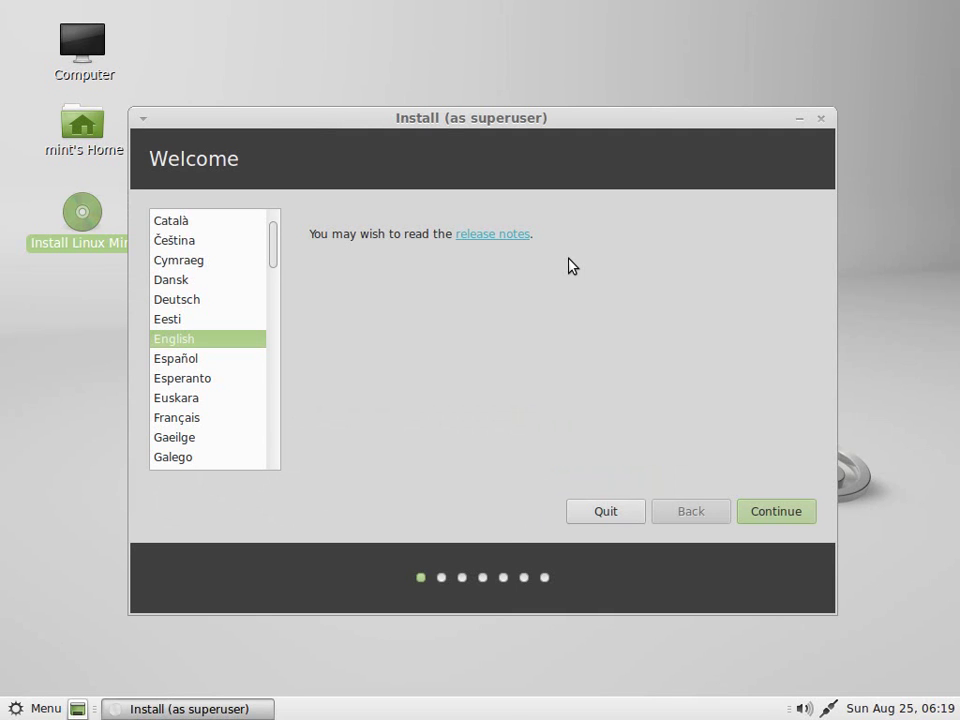
left_click(784, 514)
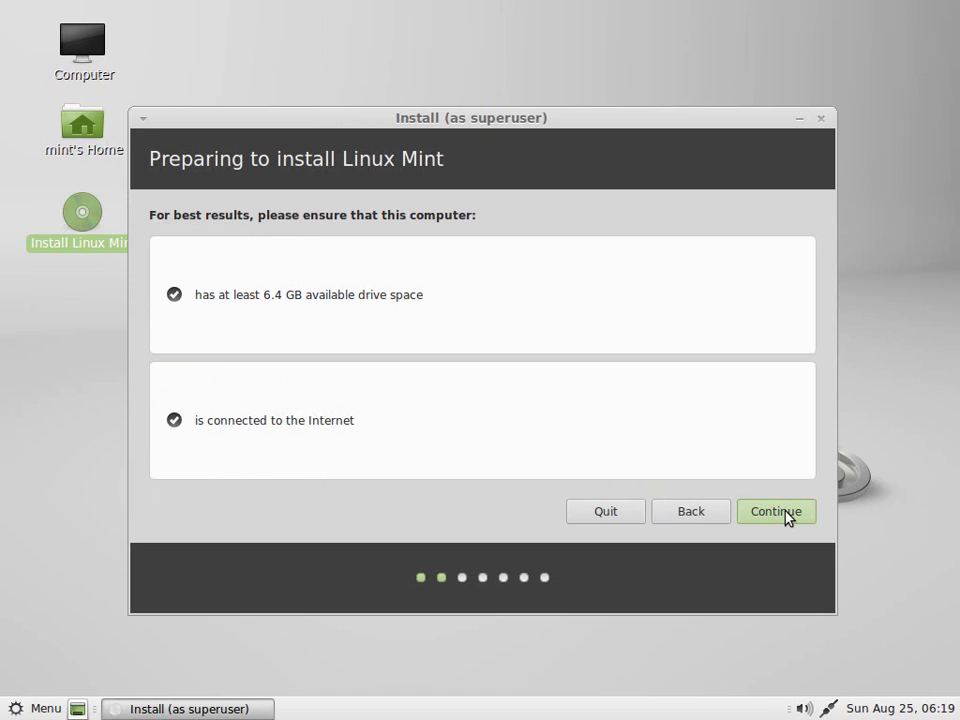
left_click(784, 512)
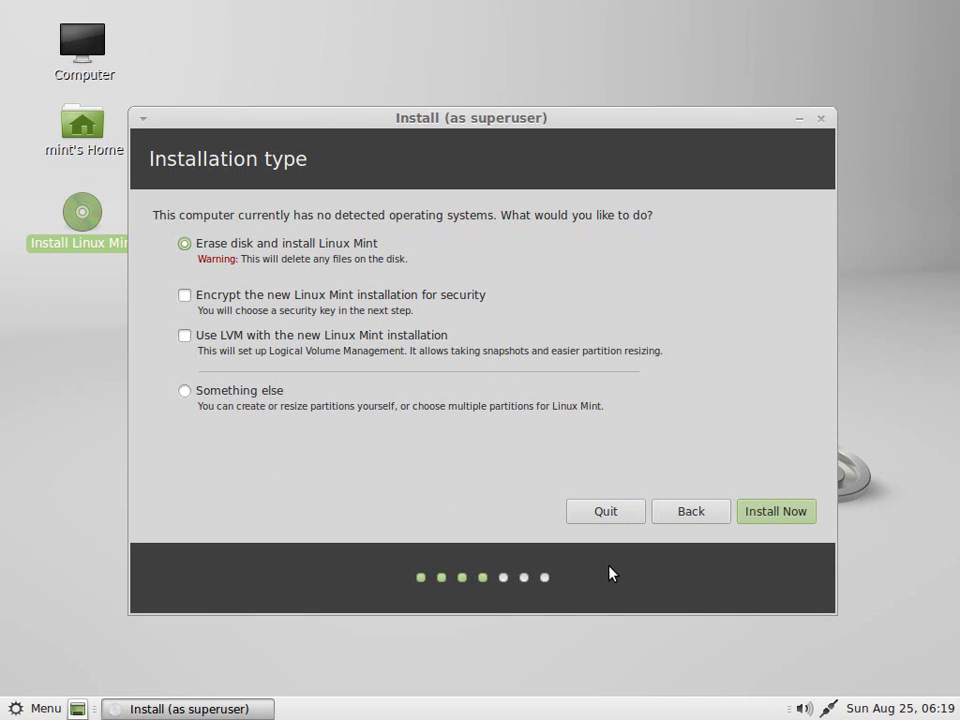
left_click(790, 514)
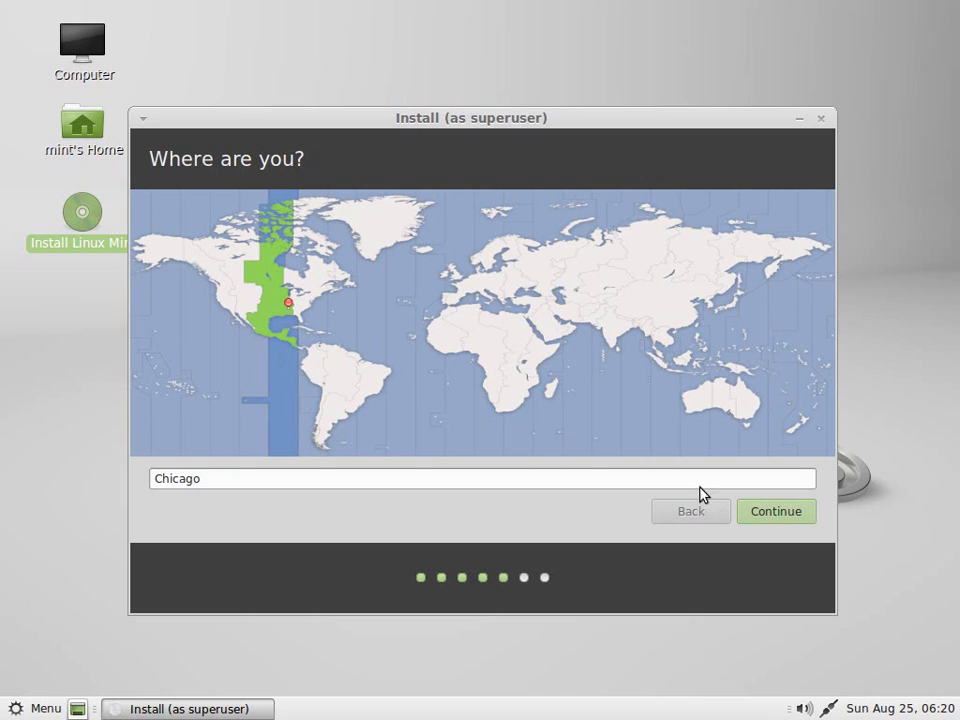
Step: Set the time zone location to Chicago on the map and accept the English (US) keyboard layout
left_click(471, 354)
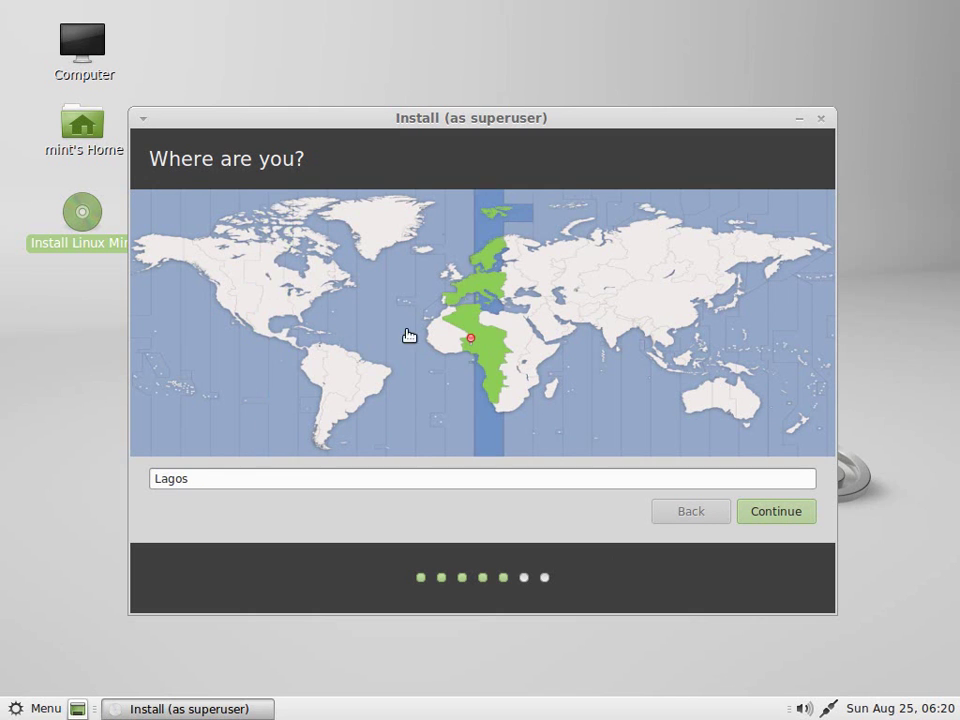
left_click(229, 303)
left_click(279, 305)
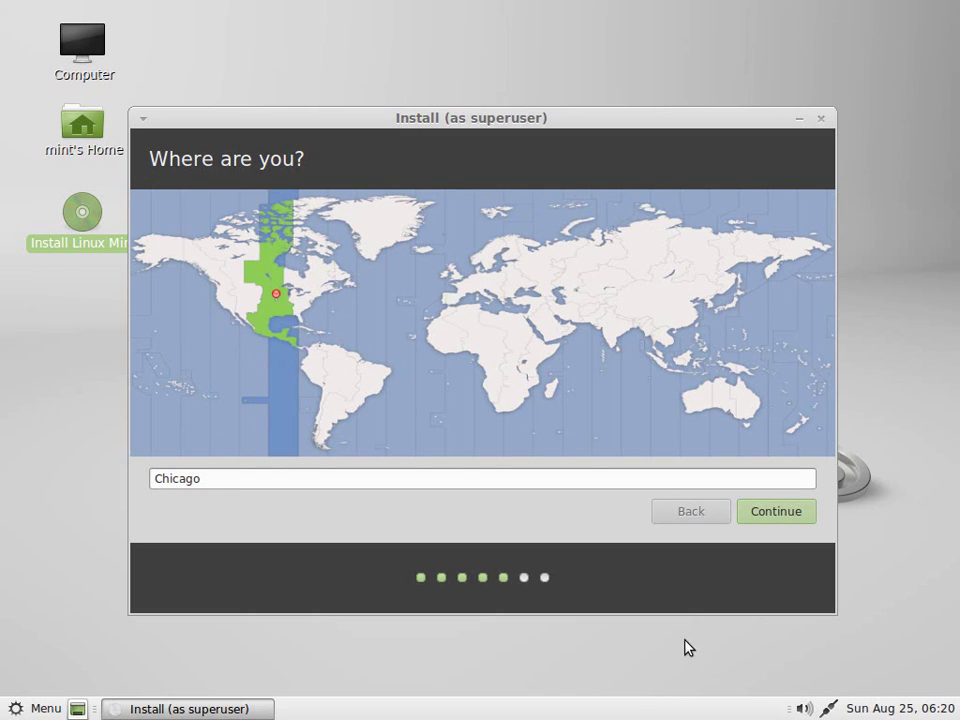
left_click(762, 517)
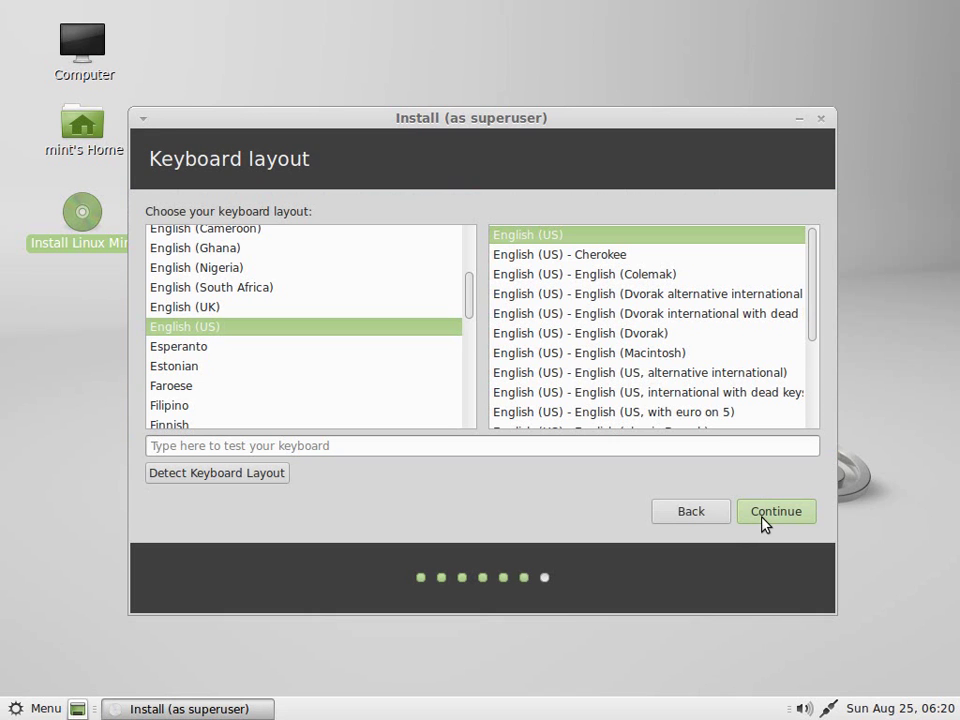
left_click(761, 515)
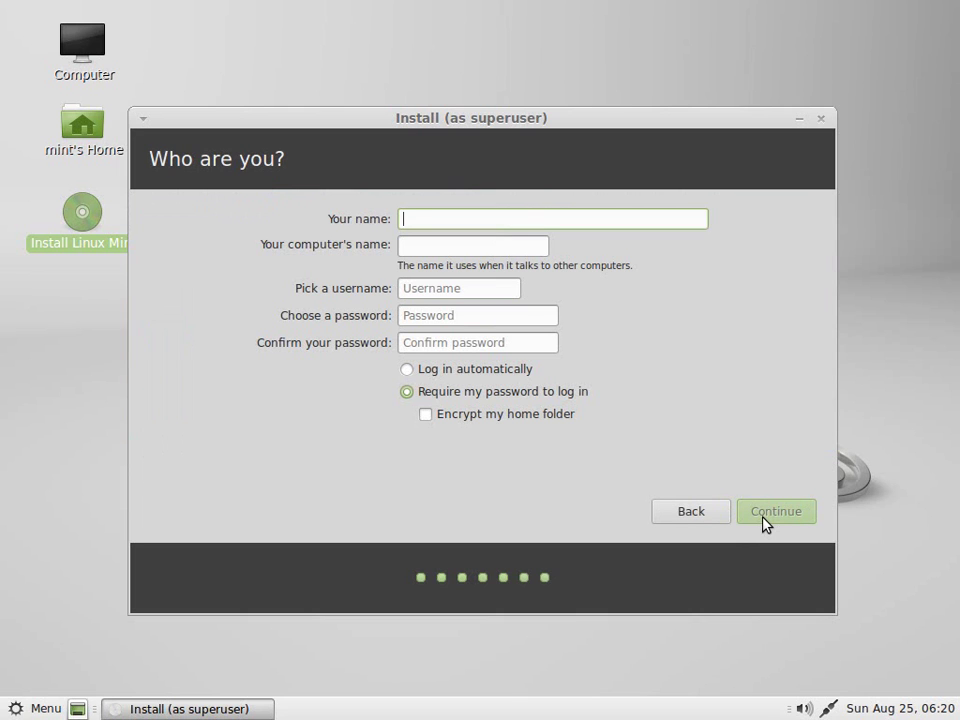
Step: Enter the user's name, fill in and confirm the account password, and submit the account details with password login required
type("Joe")
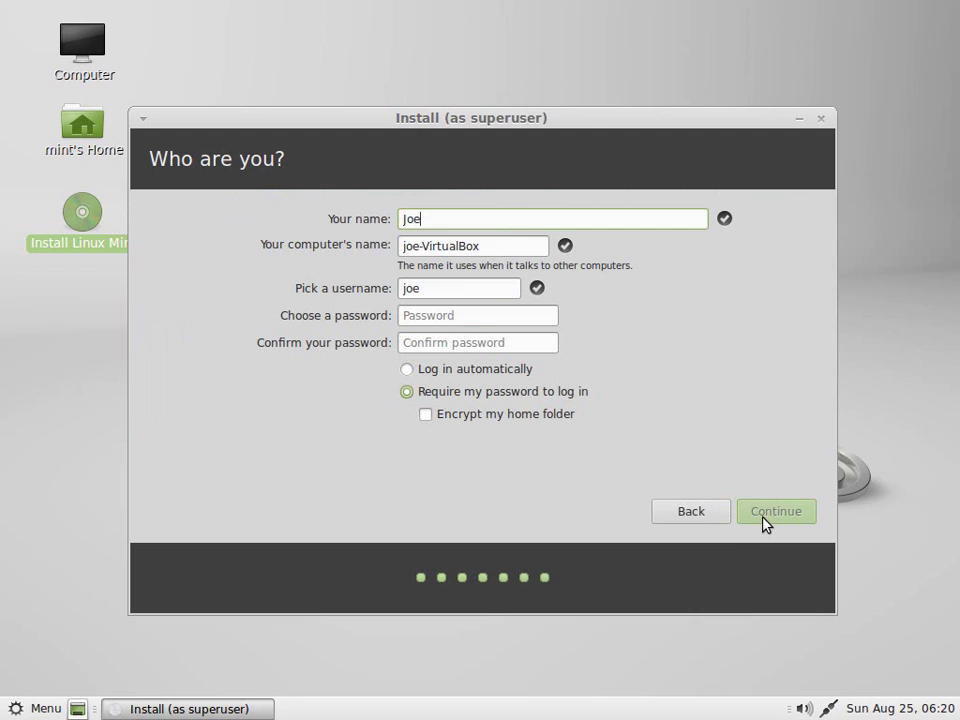
left_click(480, 317)
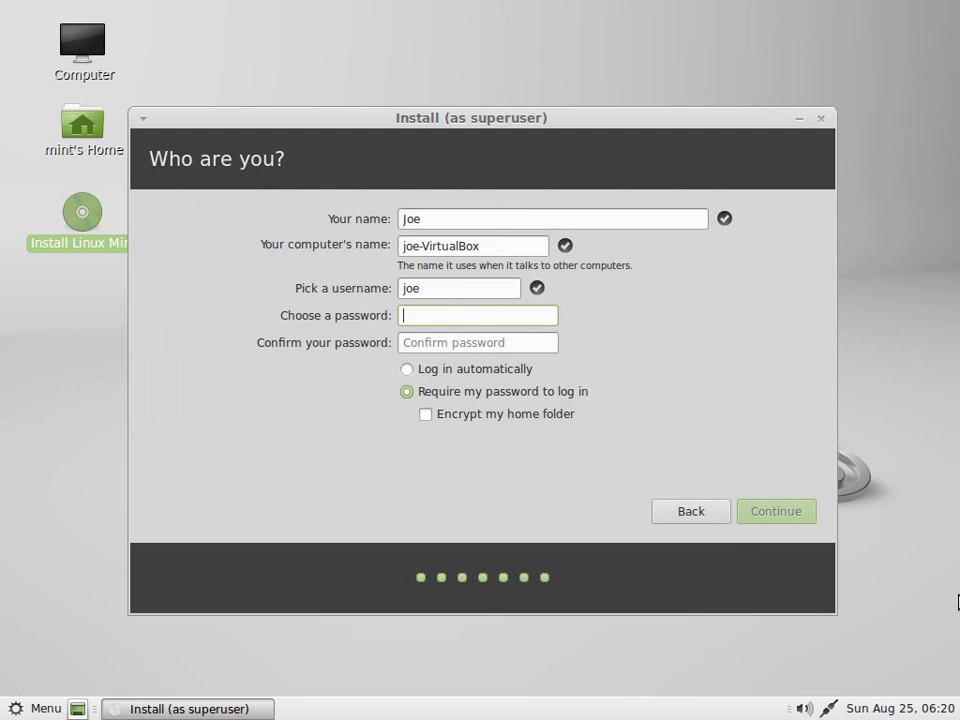
type("*********")
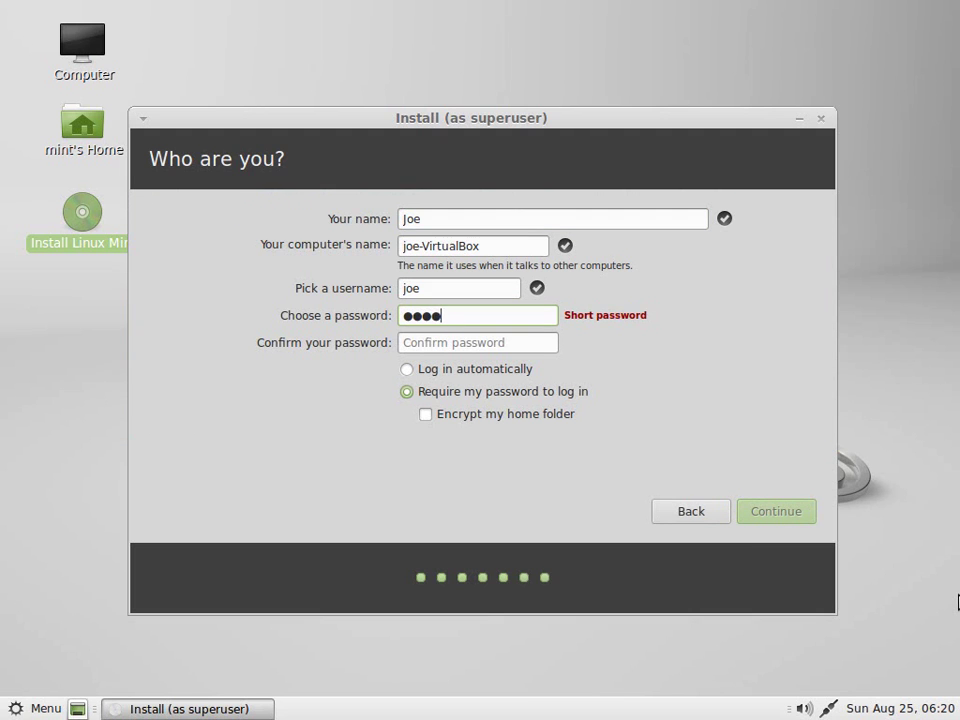
type("*******")
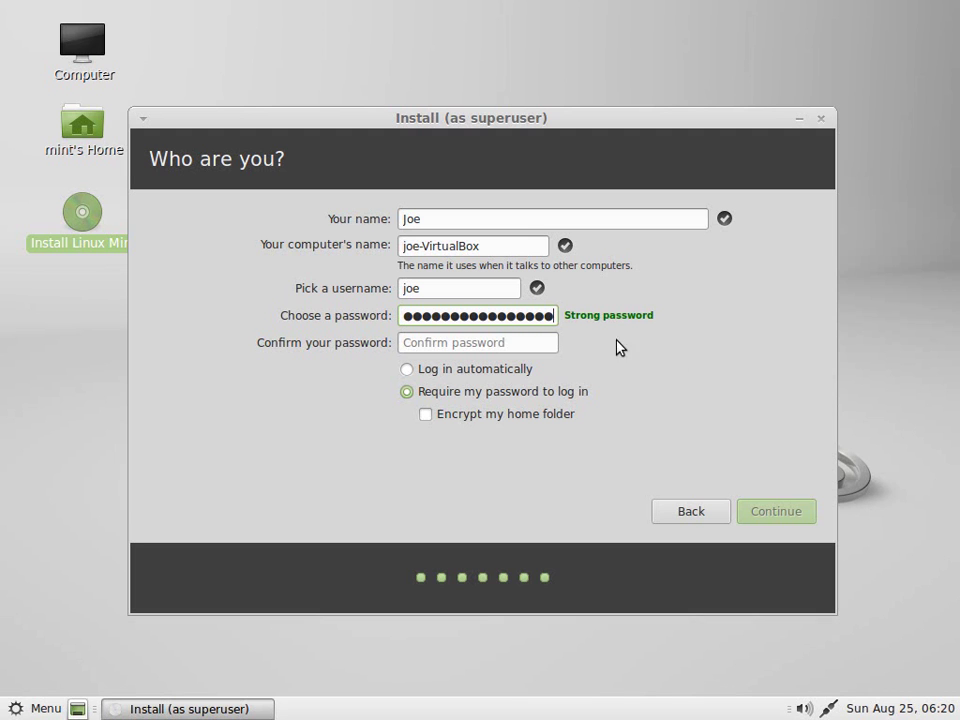
left_click(525, 342)
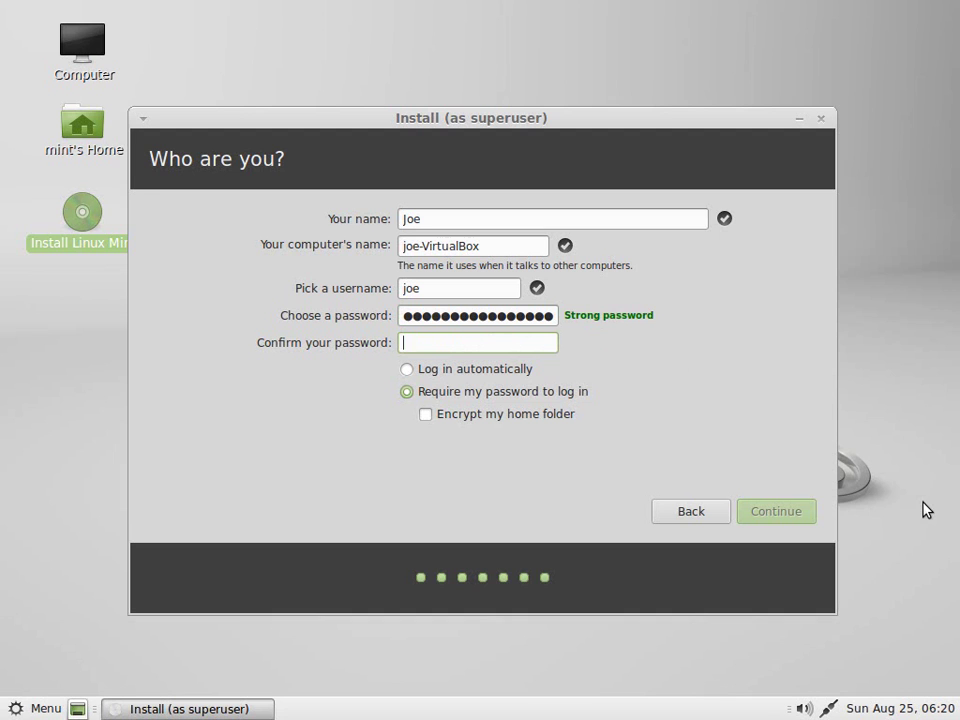
type("****************")
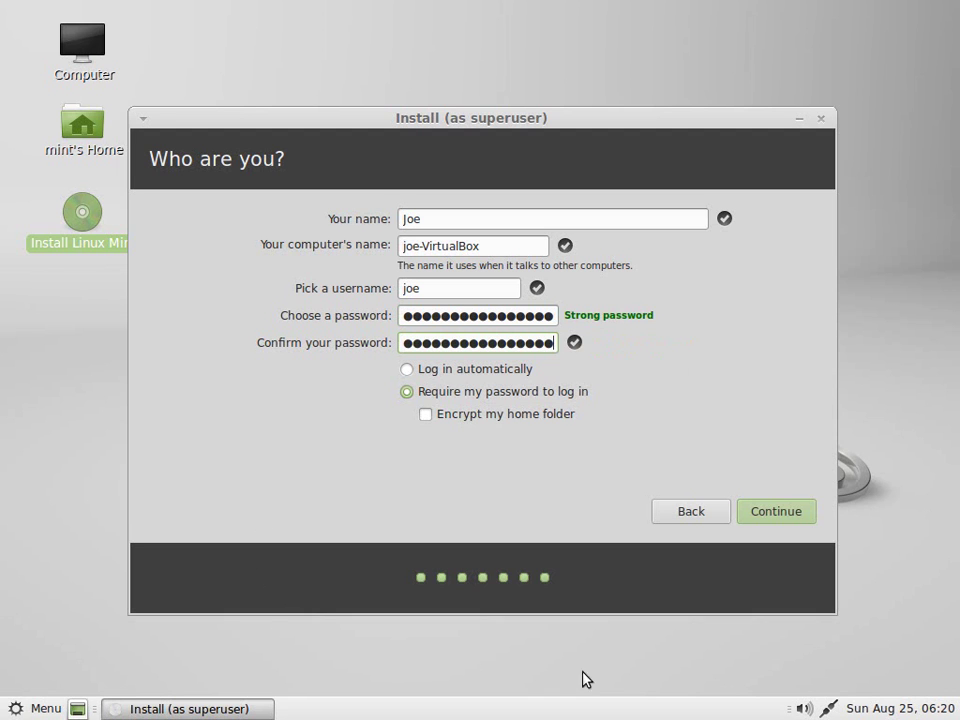
left_click(795, 510)
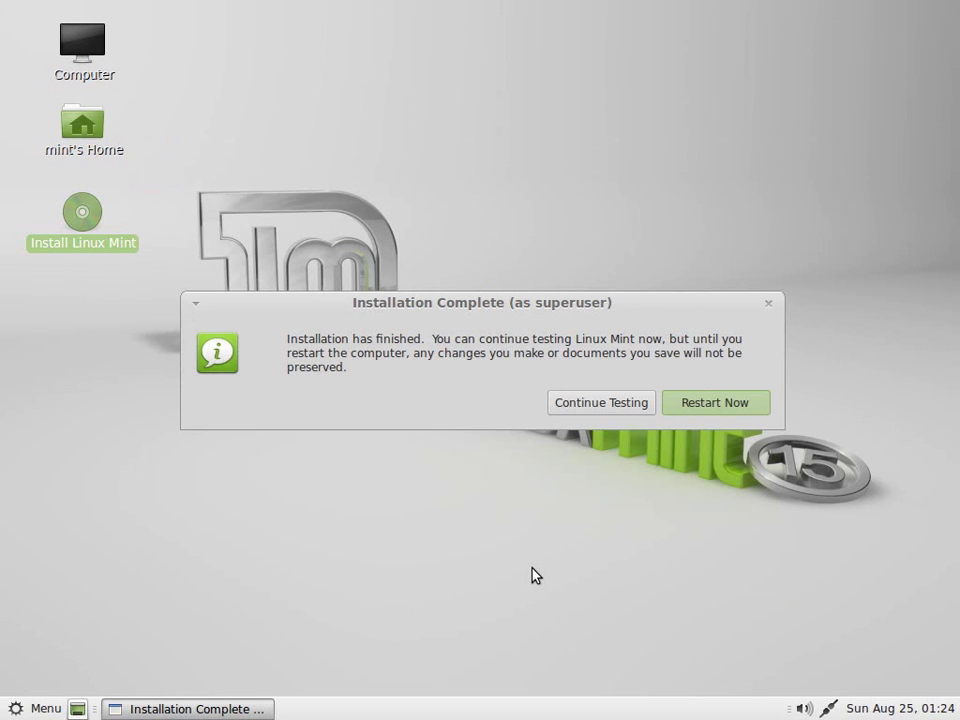
Step: Restart the computer after the installation and log in to the created account with its password
left_click(746, 409)
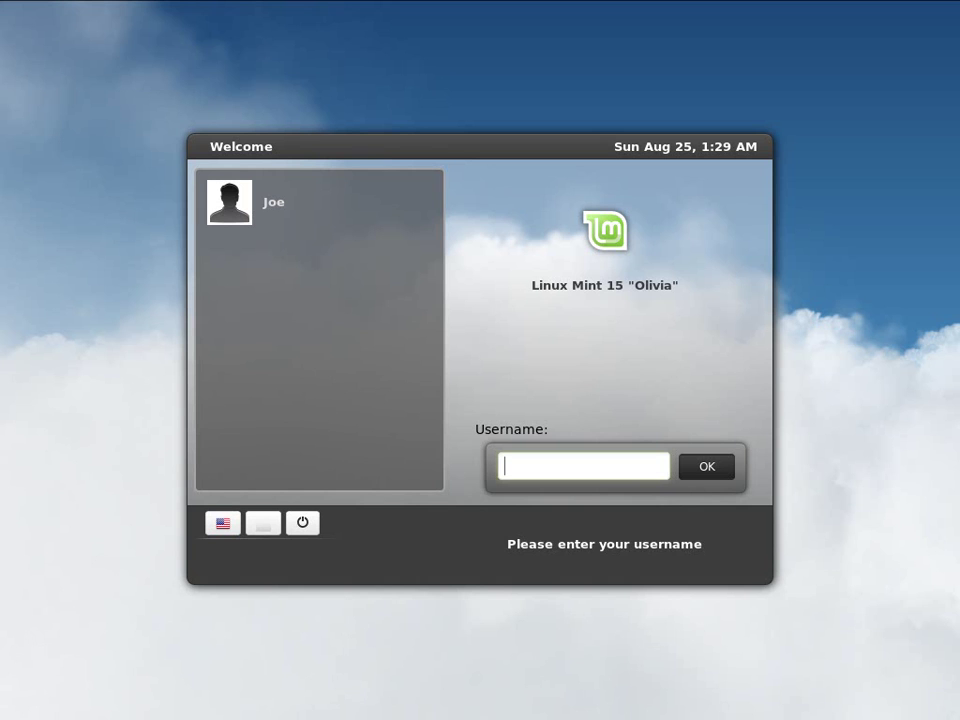
left_click(237, 209)
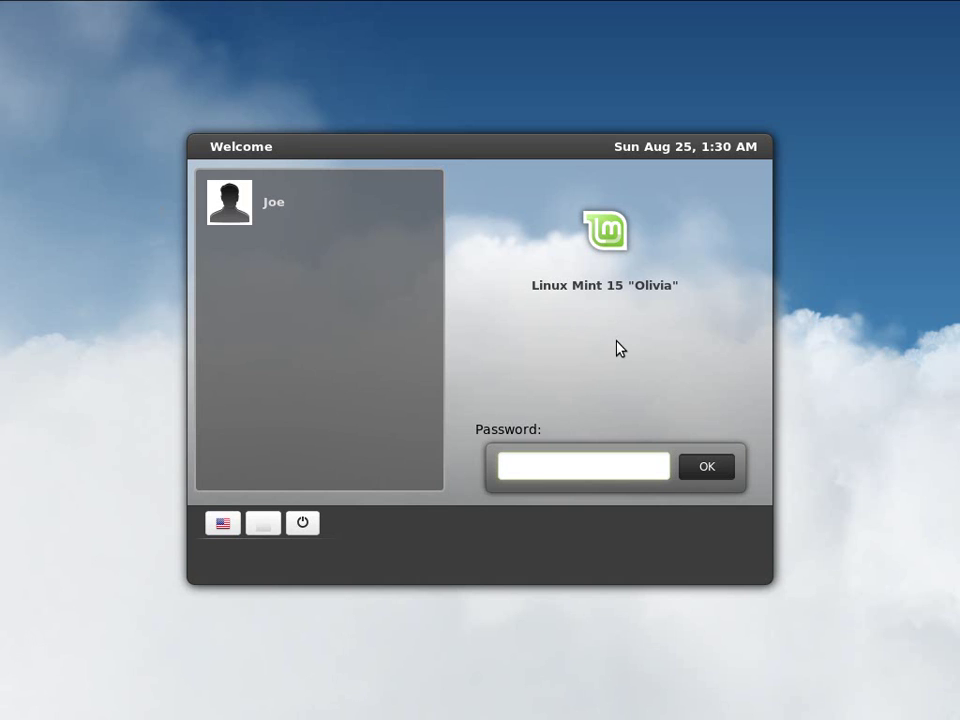
type("•••••••••••••••")
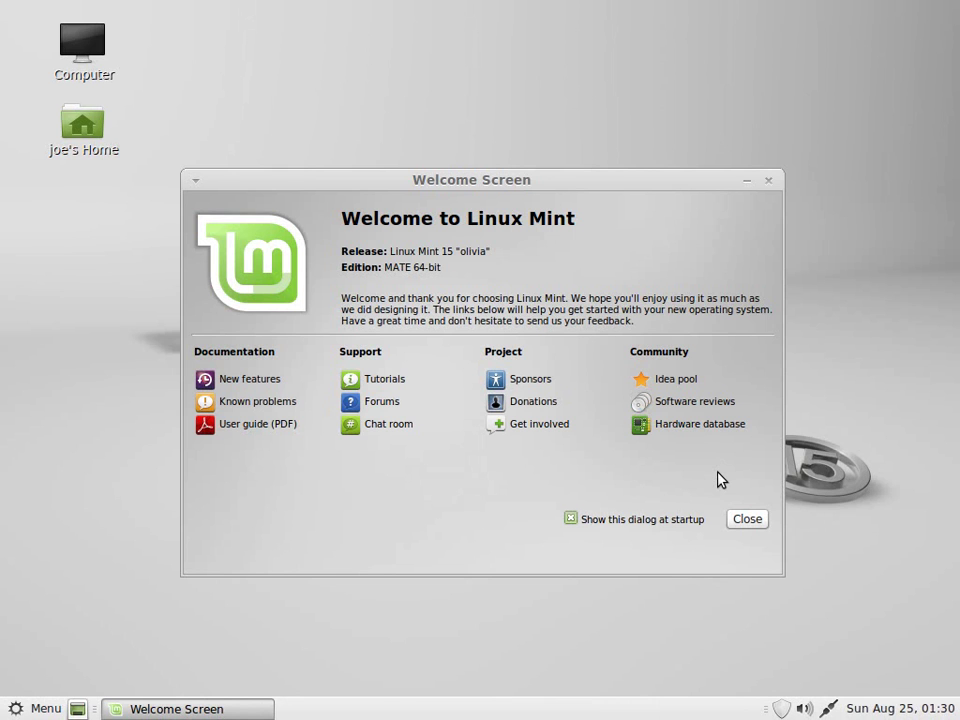
Step: Stop the Welcome Screen from showing at startup and close it
left_click(572, 518)
left_click(751, 527)
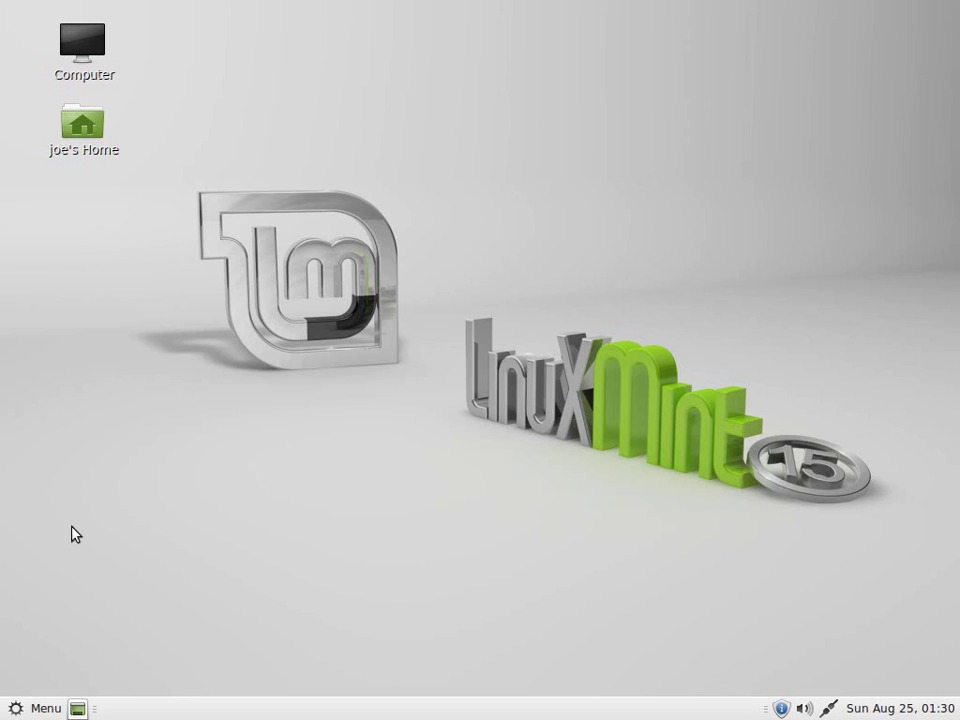
left_click(35, 708)
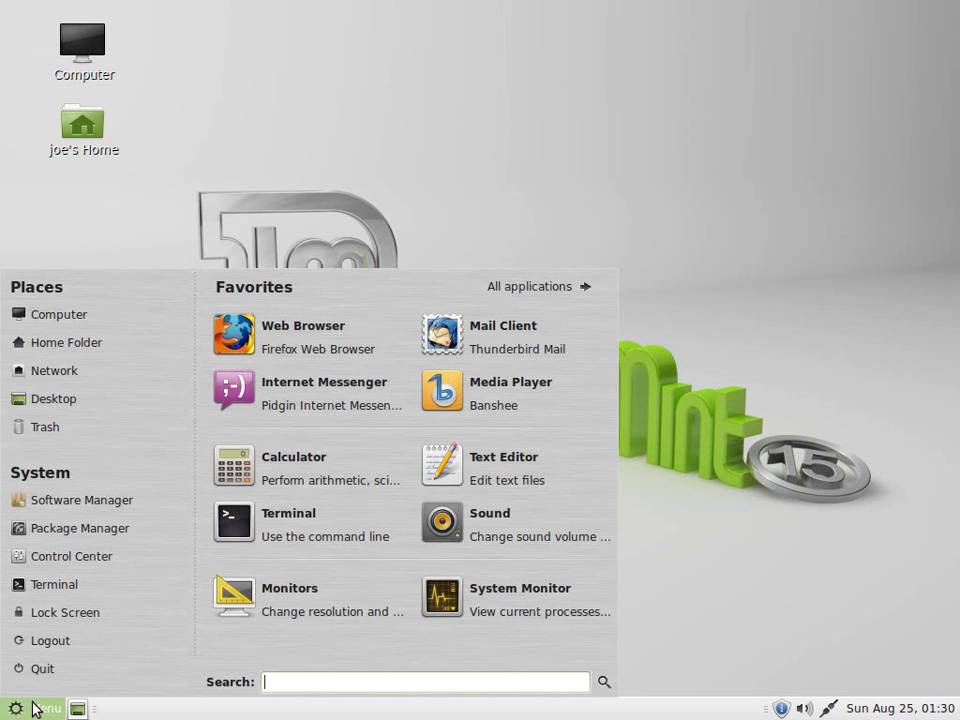
left_click(313, 366)
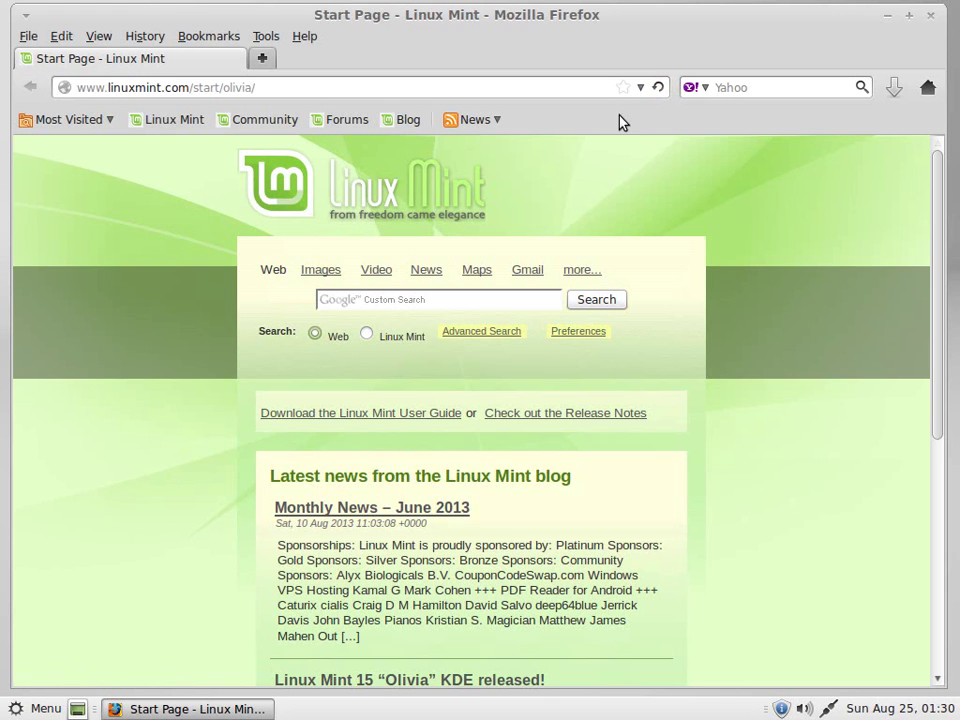
left_click(569, 87)
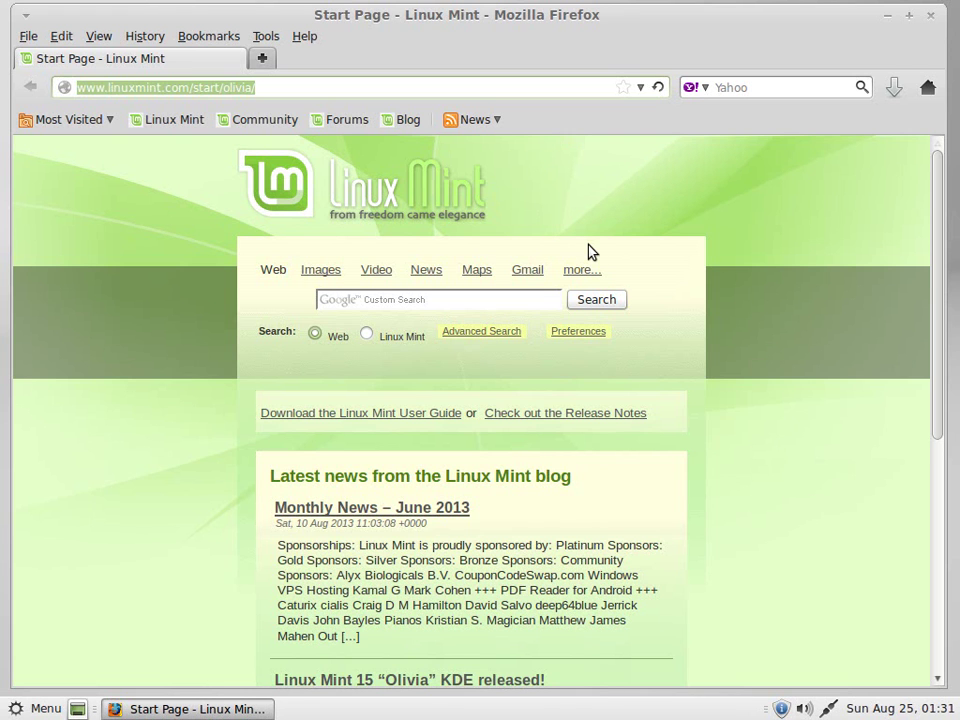
left_click(256, 87)
left_click_drag(256, 87, 194, 87)
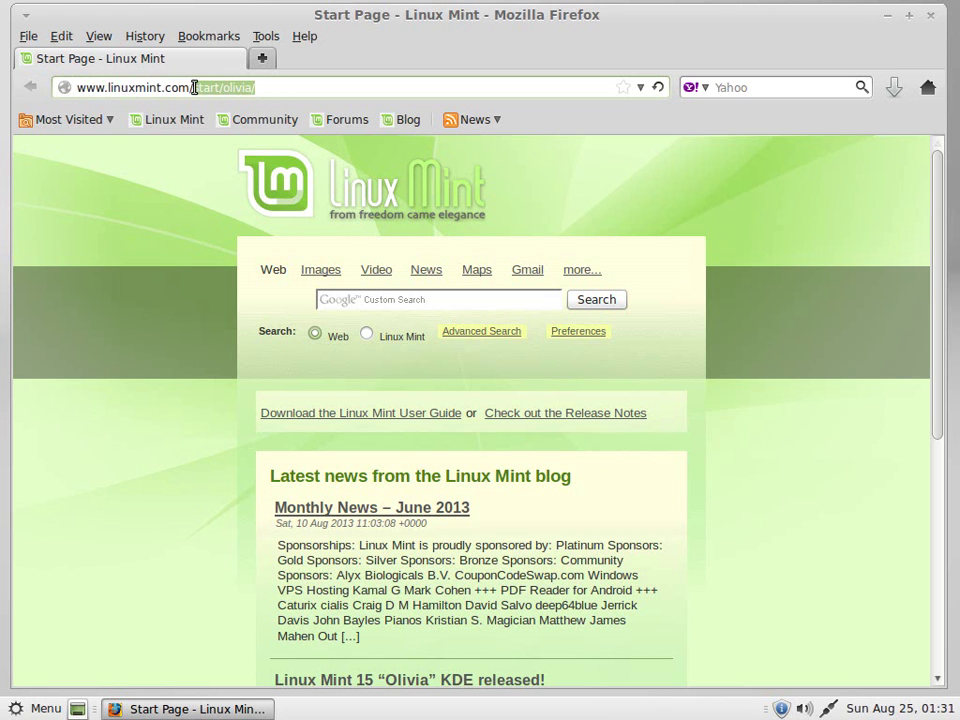
key("BackSpace")
key("Return")
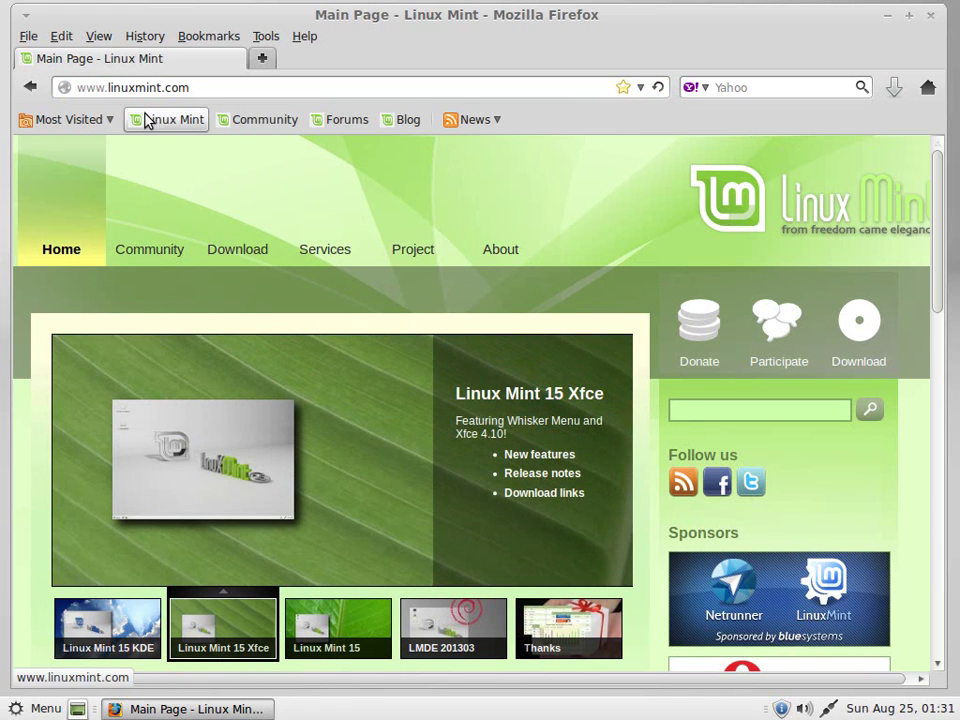
Step: Review the download links for the Linux Mint 15 editions on the site's Download page and close the browser
mouse_move(182, 168)
left_click(235, 250)
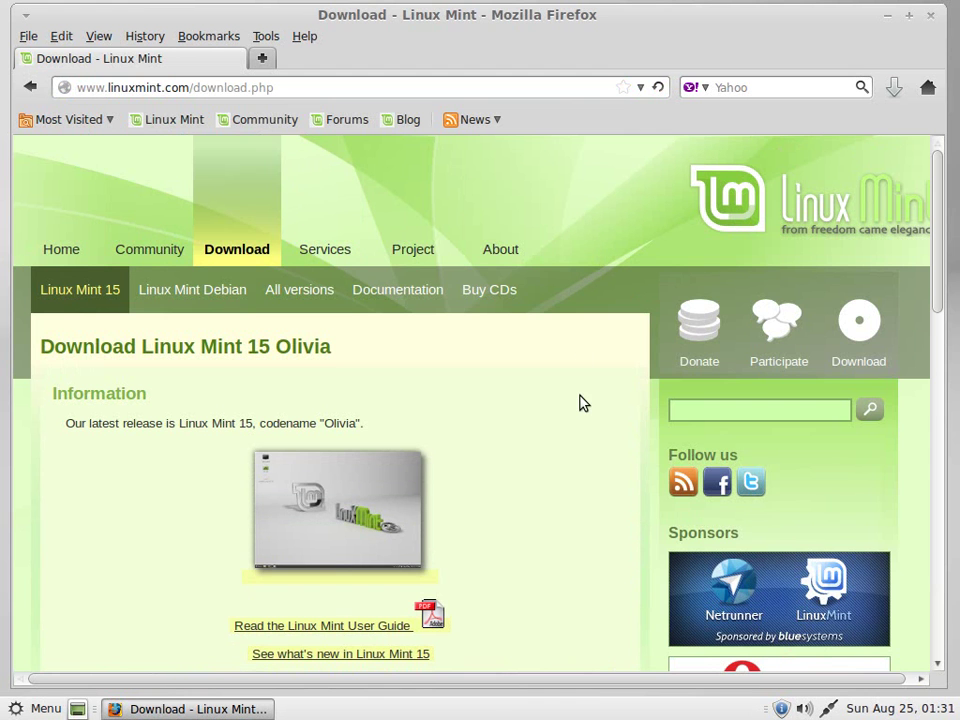
scroll(583, 403, "down", 10)
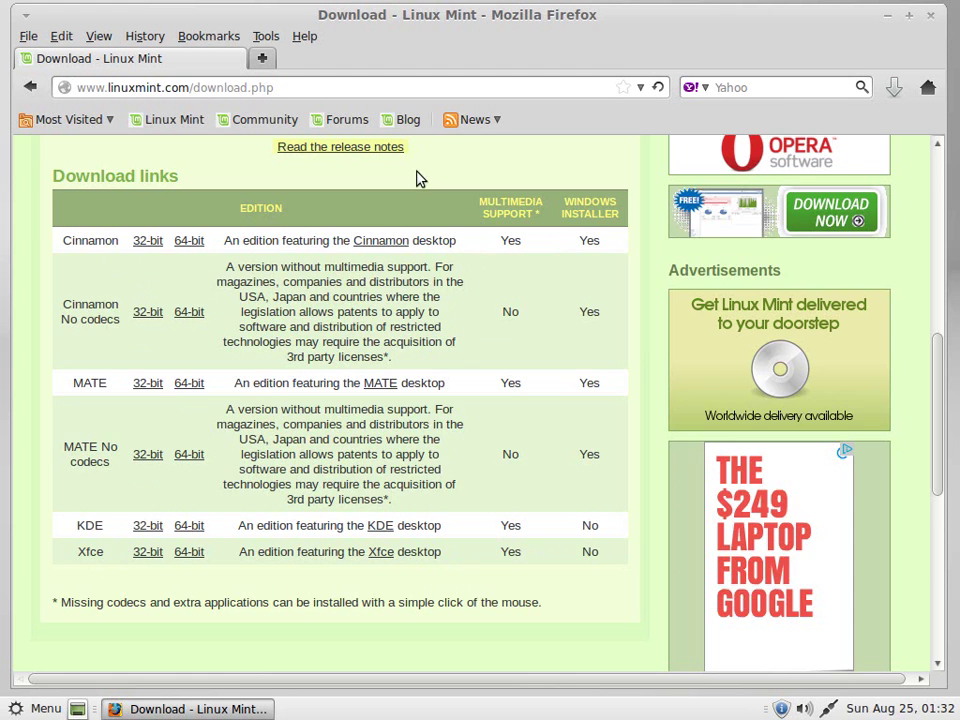
scroll(540, 323, "up", 3)
scroll(540, 323, "up", 5)
scroll(540, 330, "up", 3)
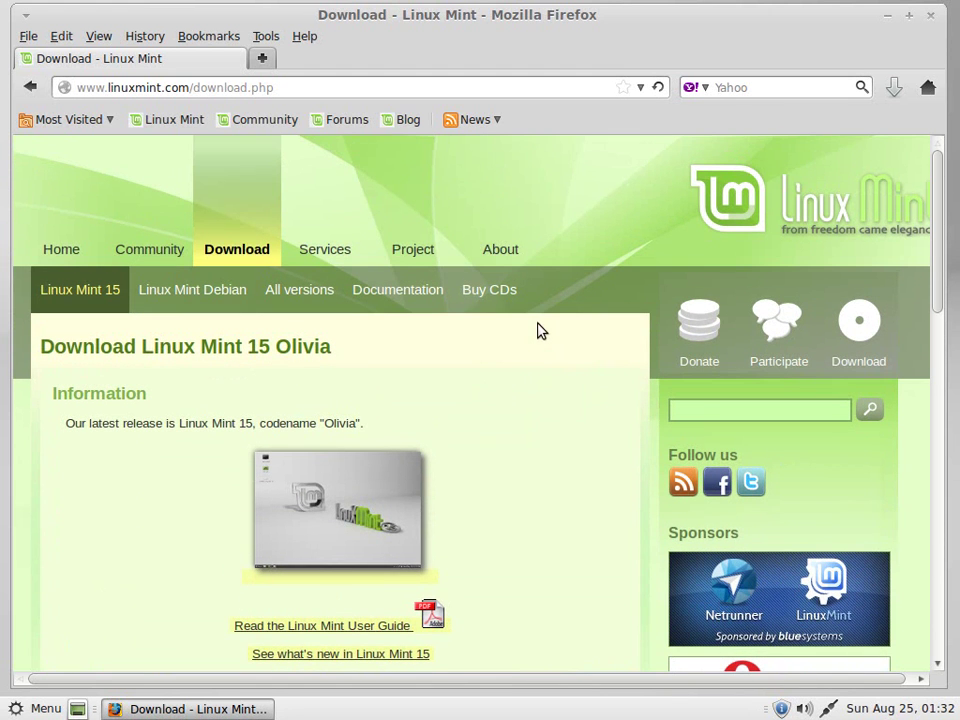
left_click(930, 16)
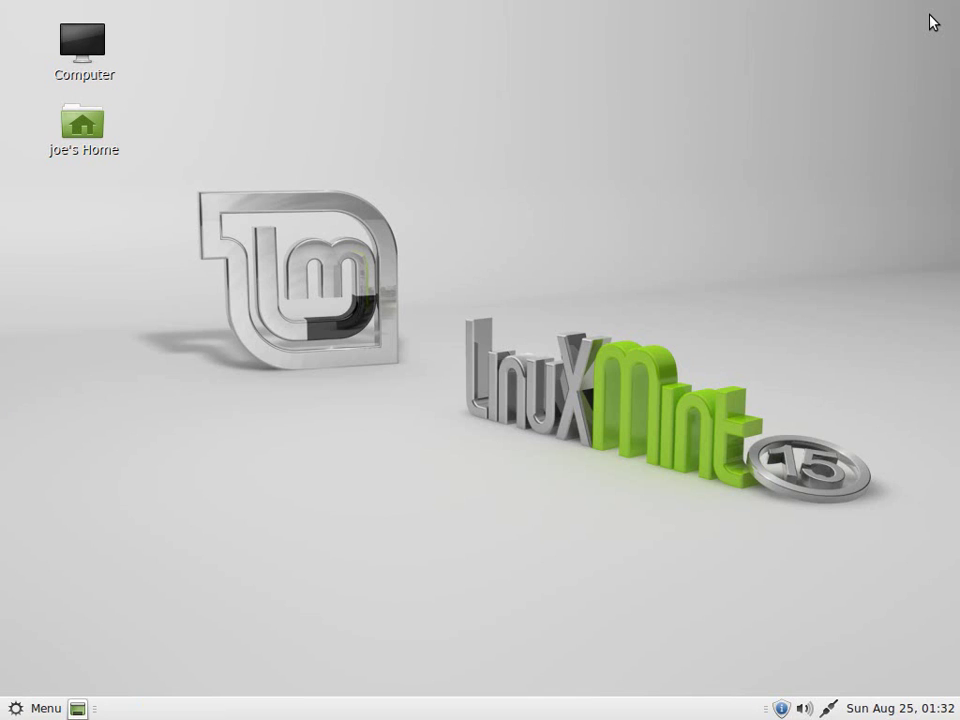